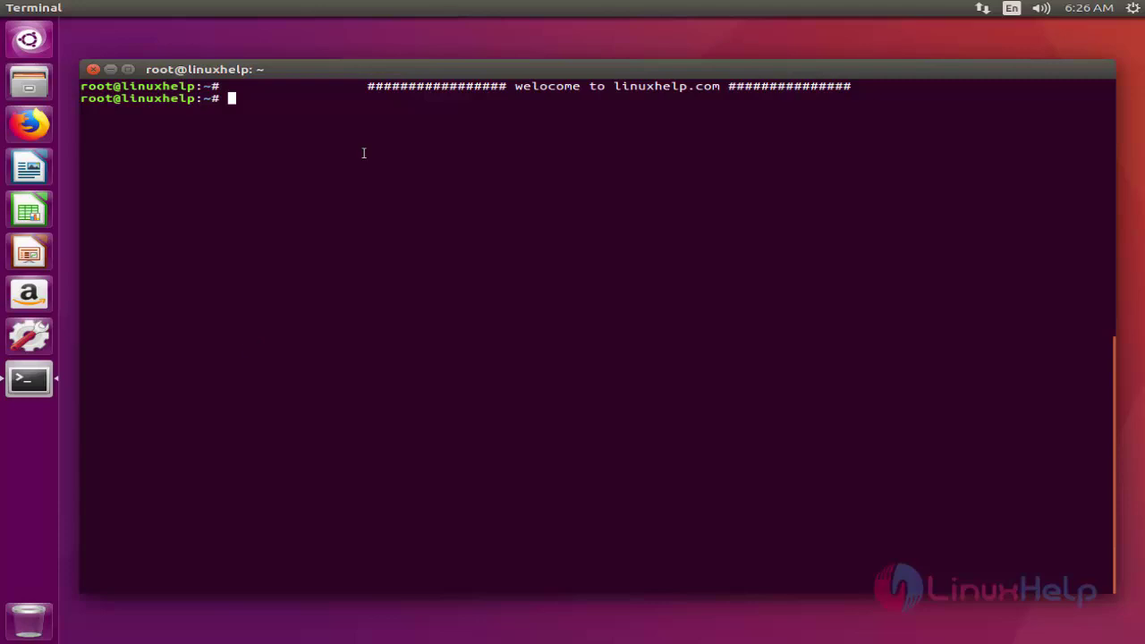
Install the gufw package with apt-get, then search the Dash for gufw
text(apt-get install gufw)
key(Return)
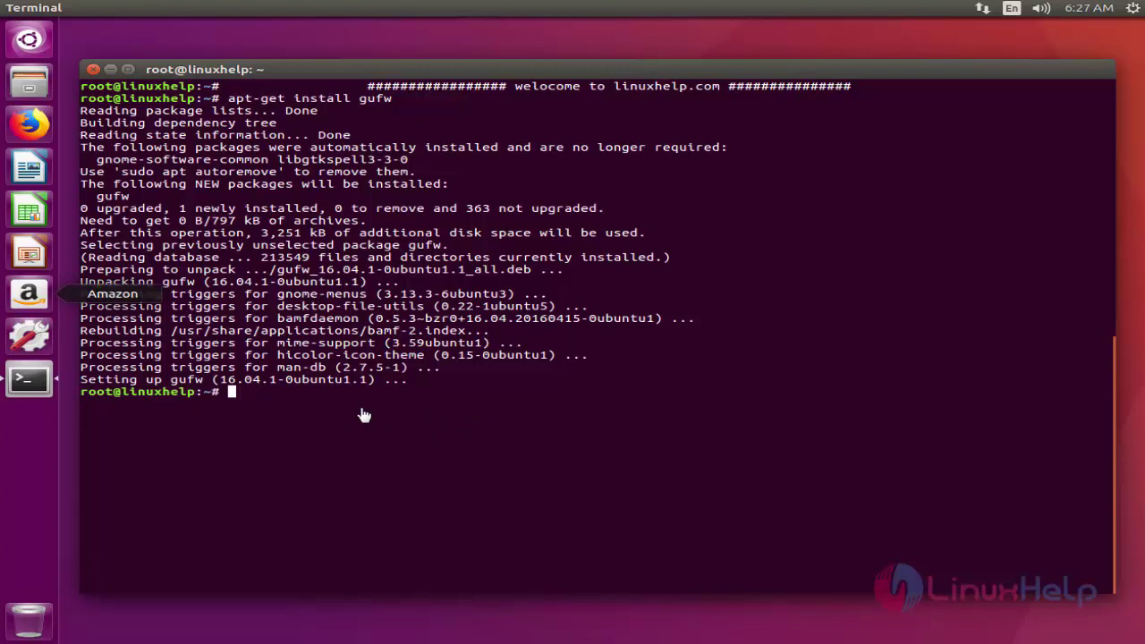
click(30, 39)
text(gufw)
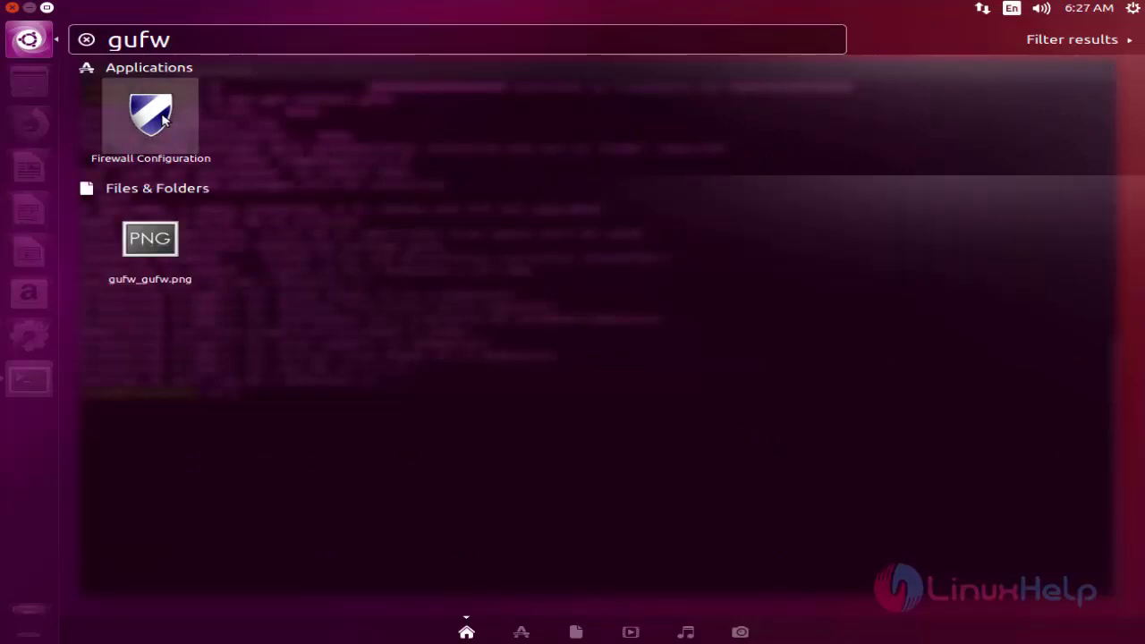
Launch Firewall Configuration from the gufw results and authenticate with the administrator password
click(150, 114)
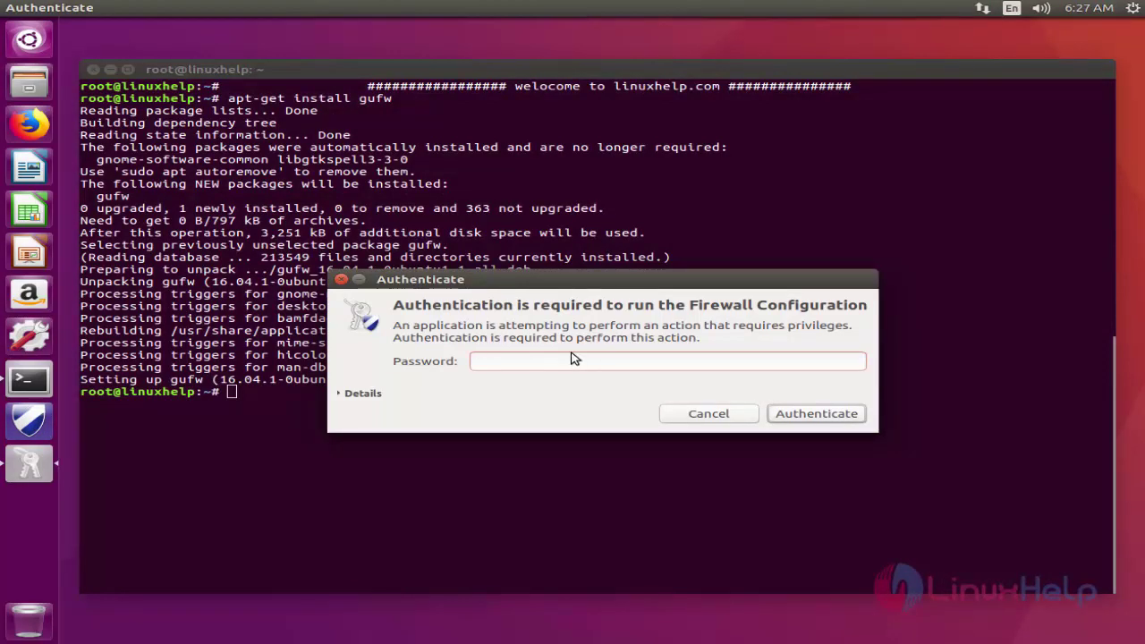
key(Return)
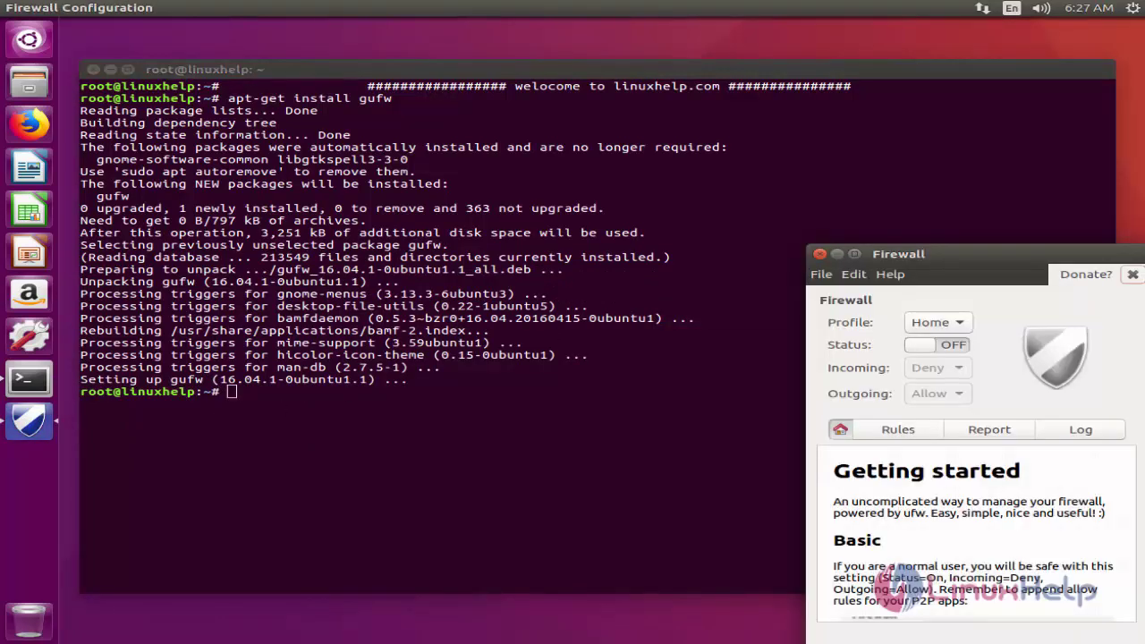
Centre the Firewall window, keep the Home profile and switch Status to ON
drag(992, 243, 601, 136)
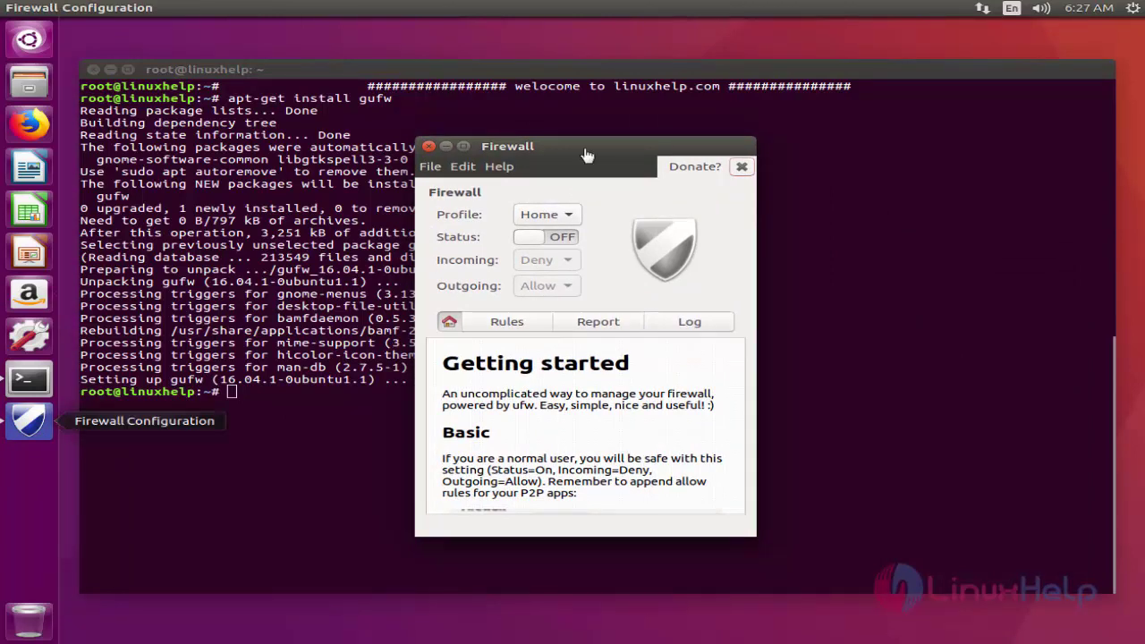
click(564, 214)
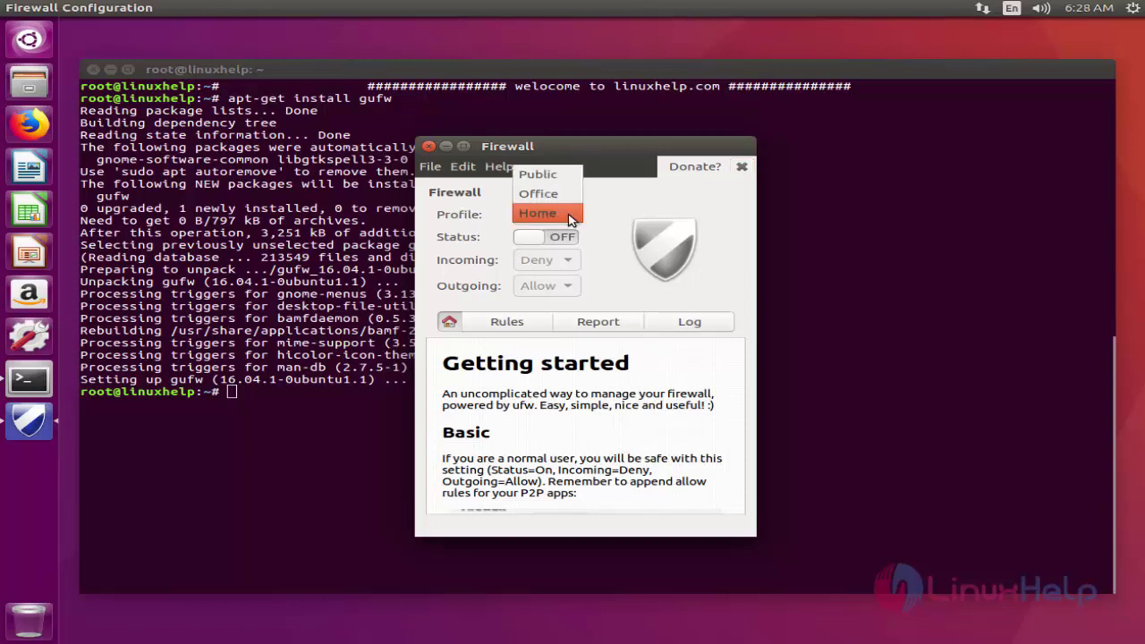
click(564, 213)
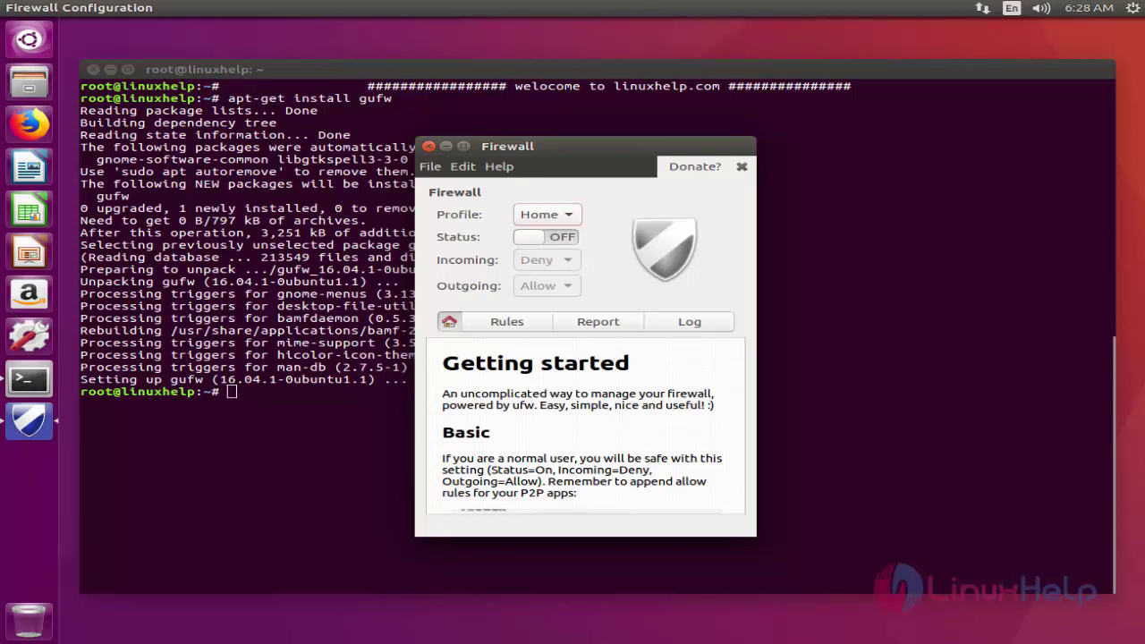
click(557, 241)
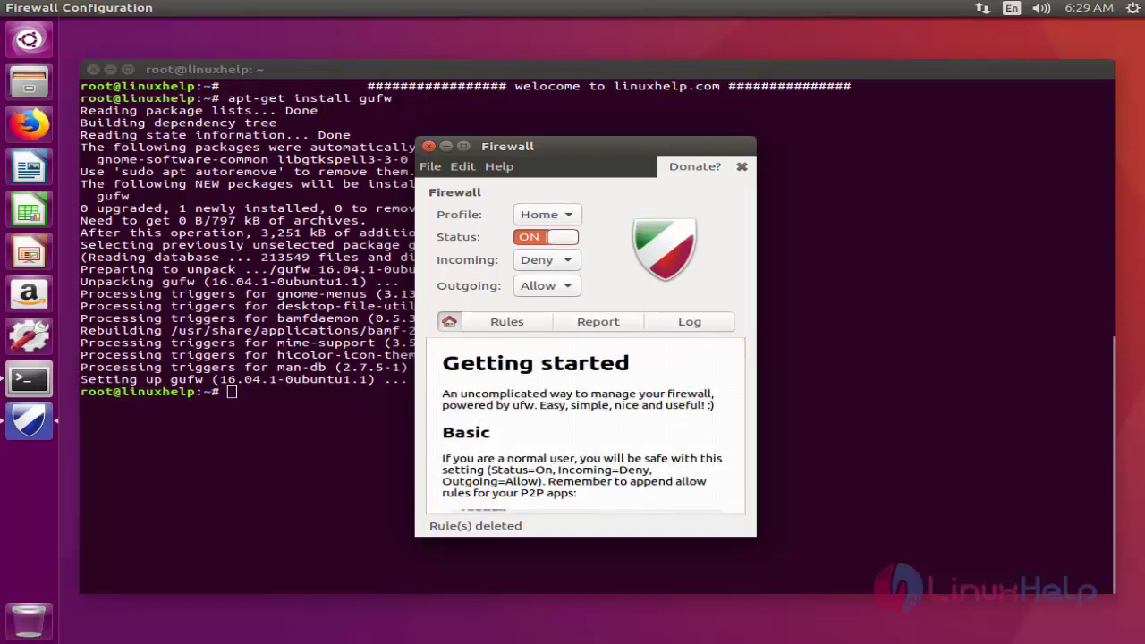
On the Rules tab, start a new rule preset to Network > Services > SSH
click(526, 326)
click(439, 509)
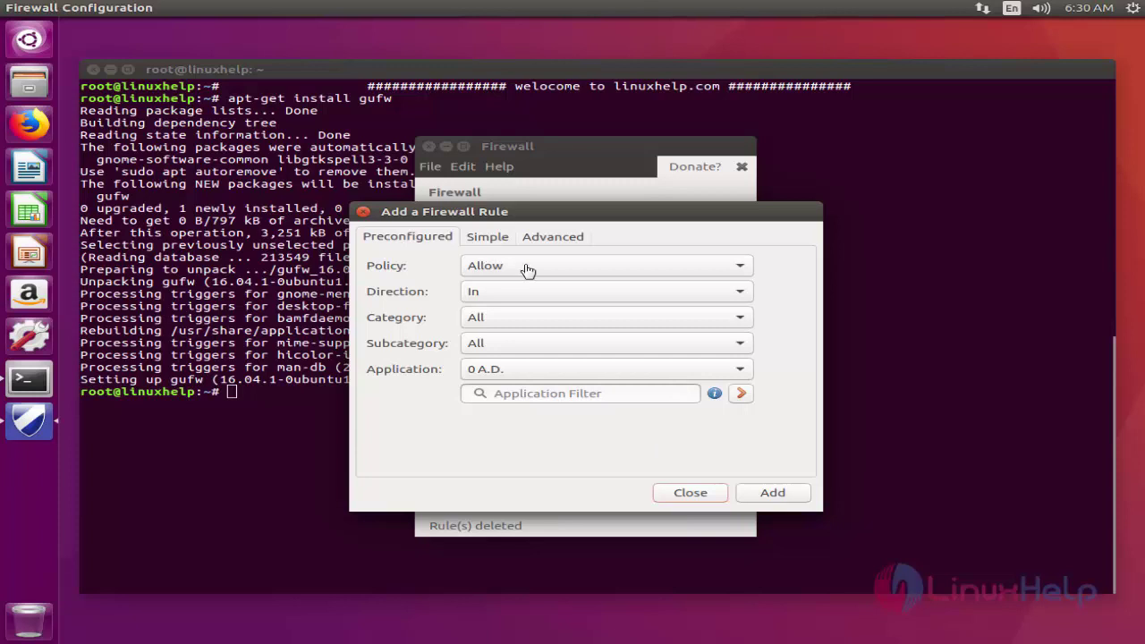
click(513, 320)
click(516, 374)
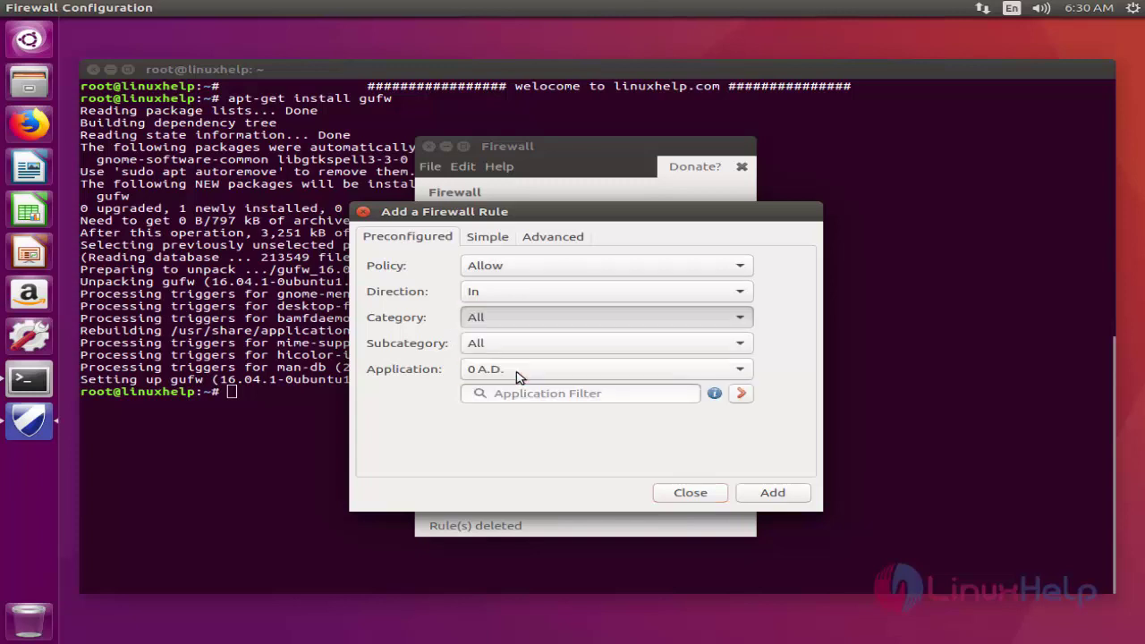
click(527, 345)
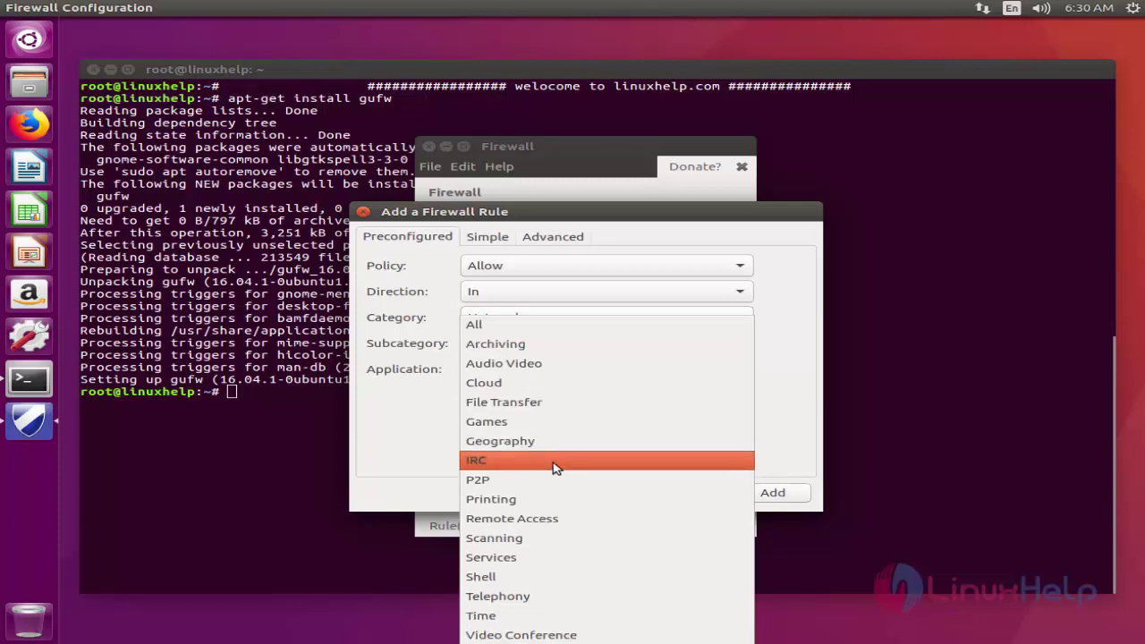
click(555, 563)
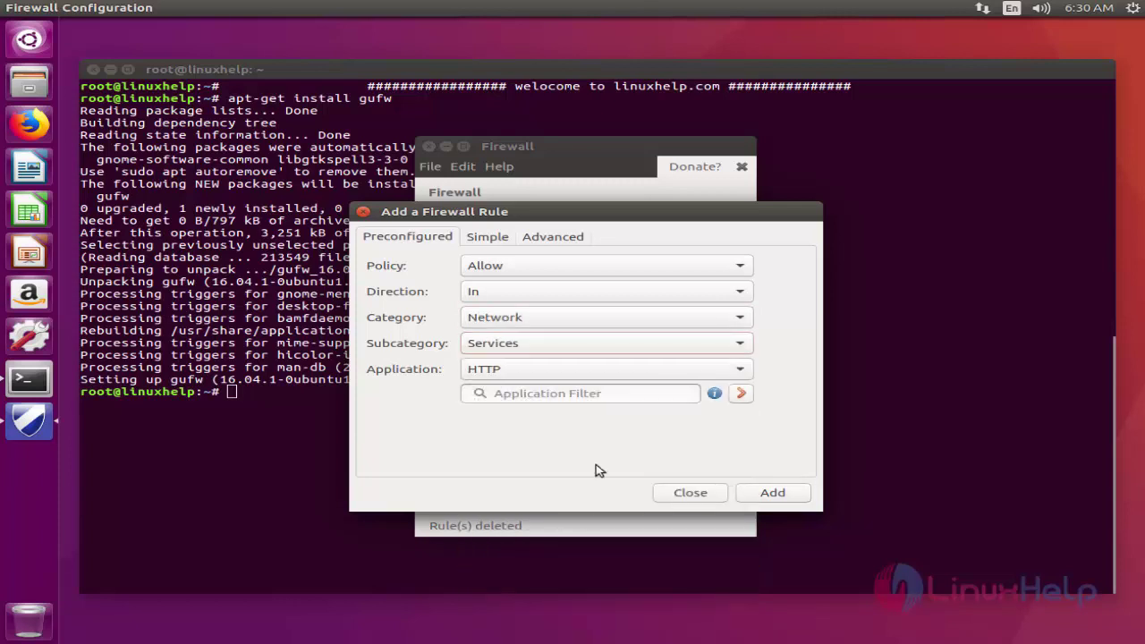
click(563, 376)
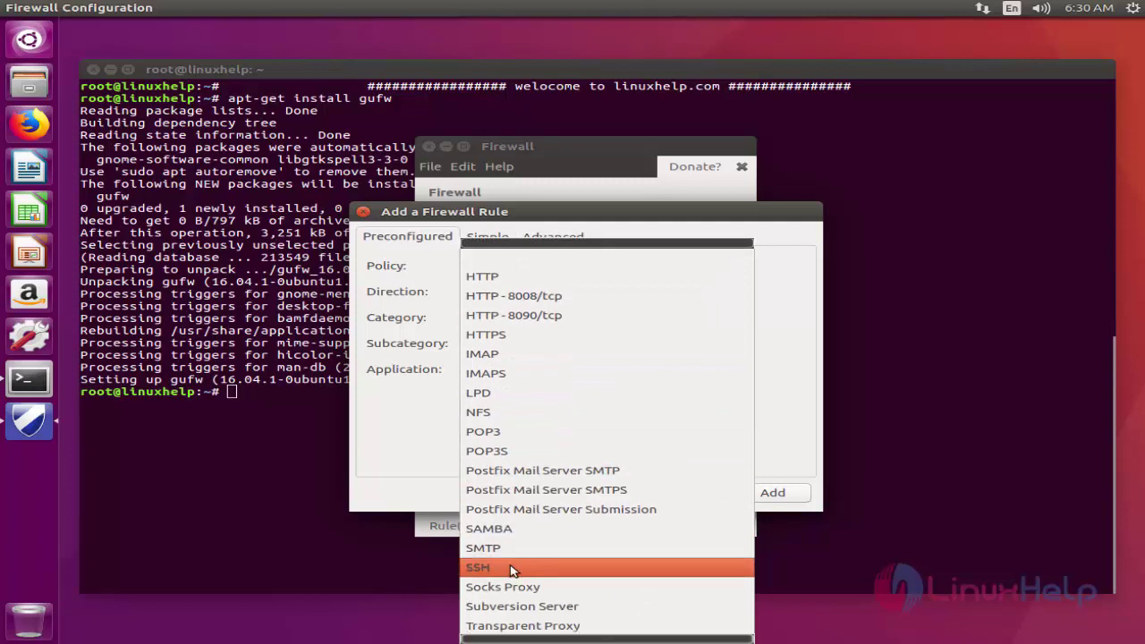
click(516, 568)
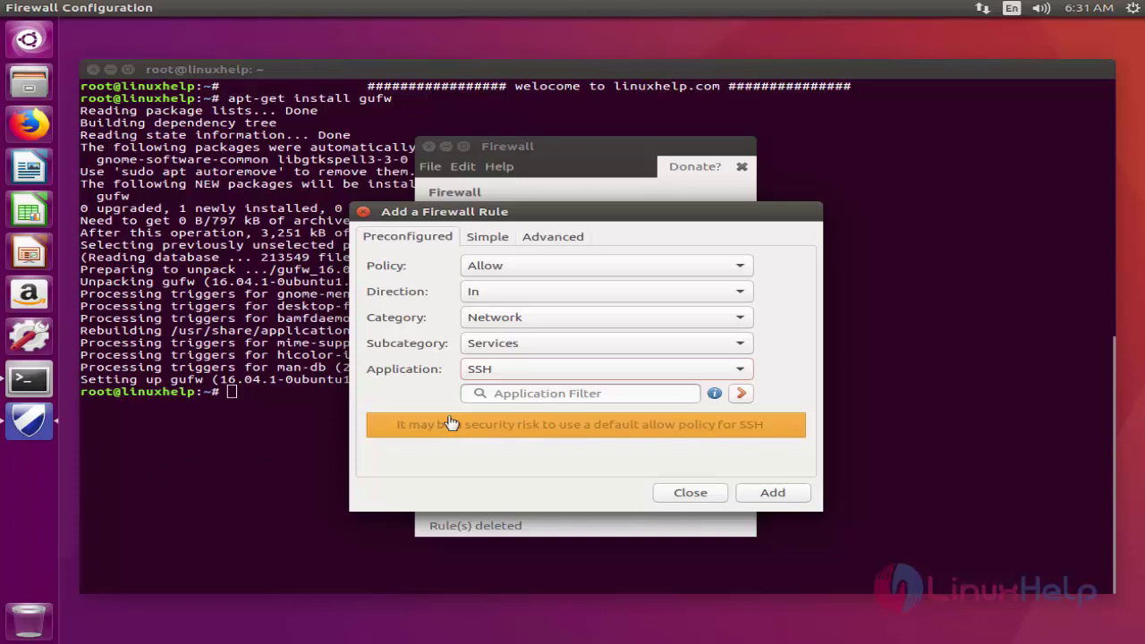
Set the SSH rule's policy to Deny, add it, and close the rule dialog
click(682, 268)
click(600, 284)
click(637, 269)
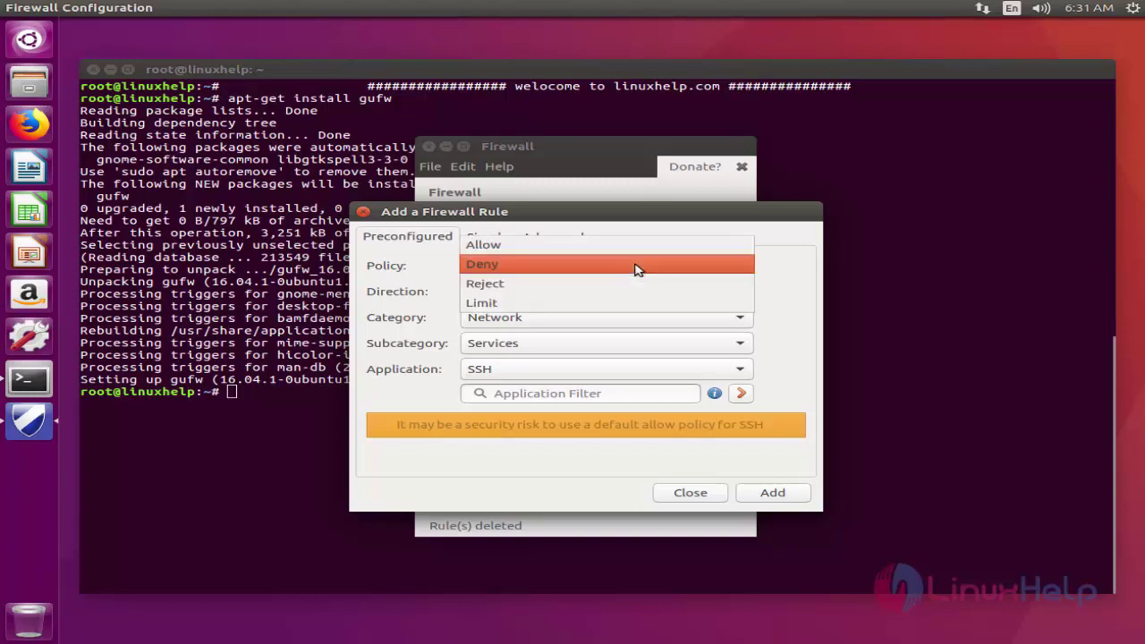
click(637, 266)
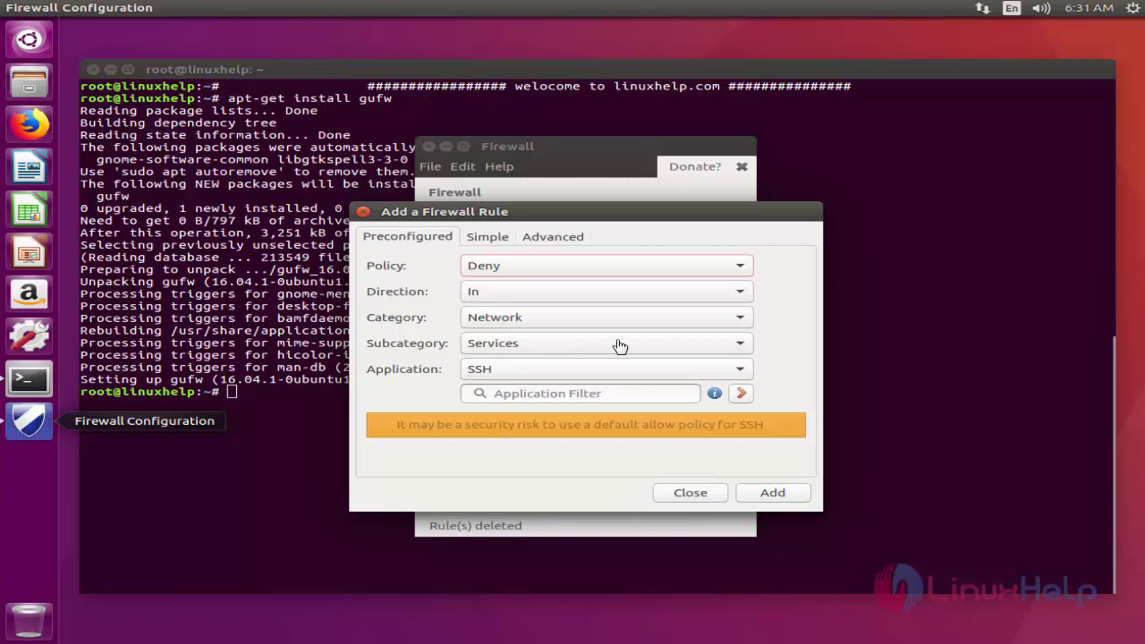
drag(752, 278, 796, 166)
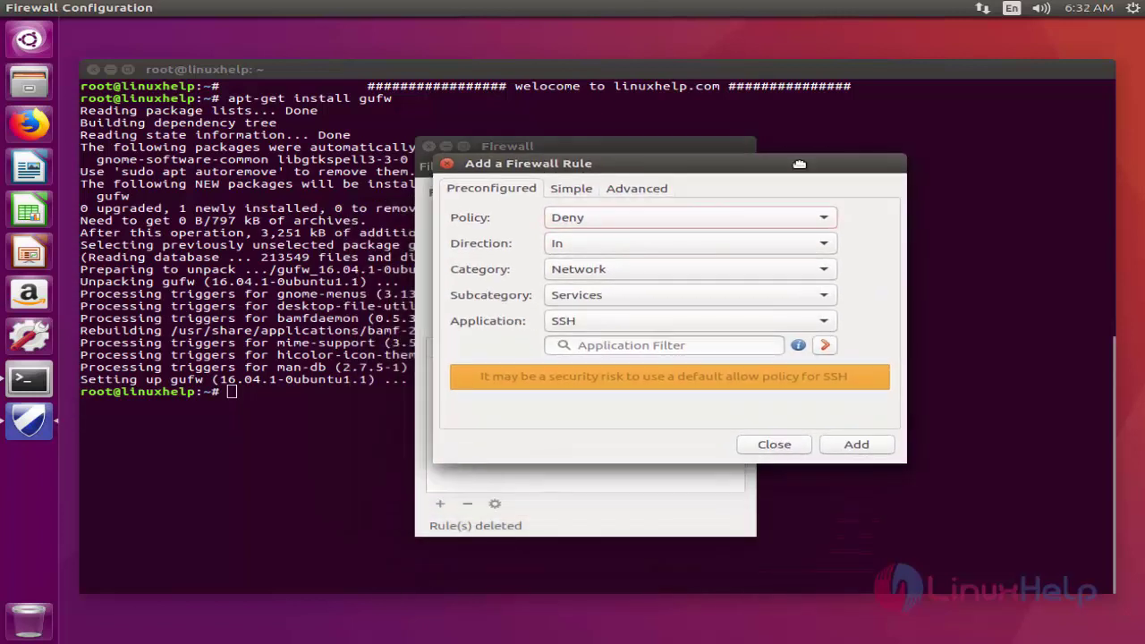
click(855, 446)
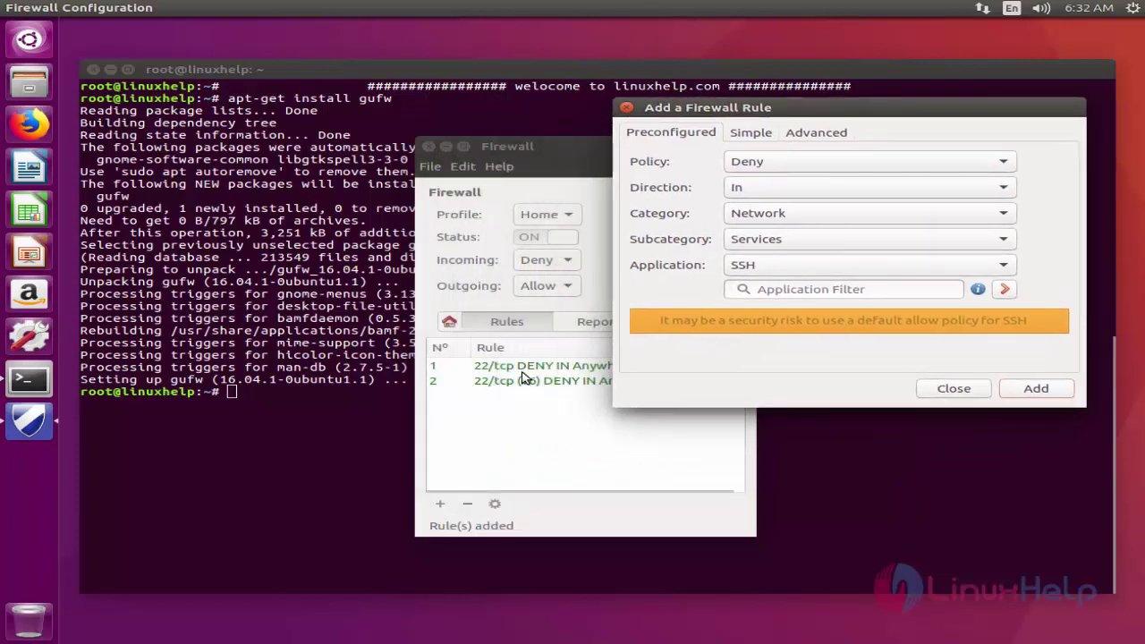
click(954, 388)
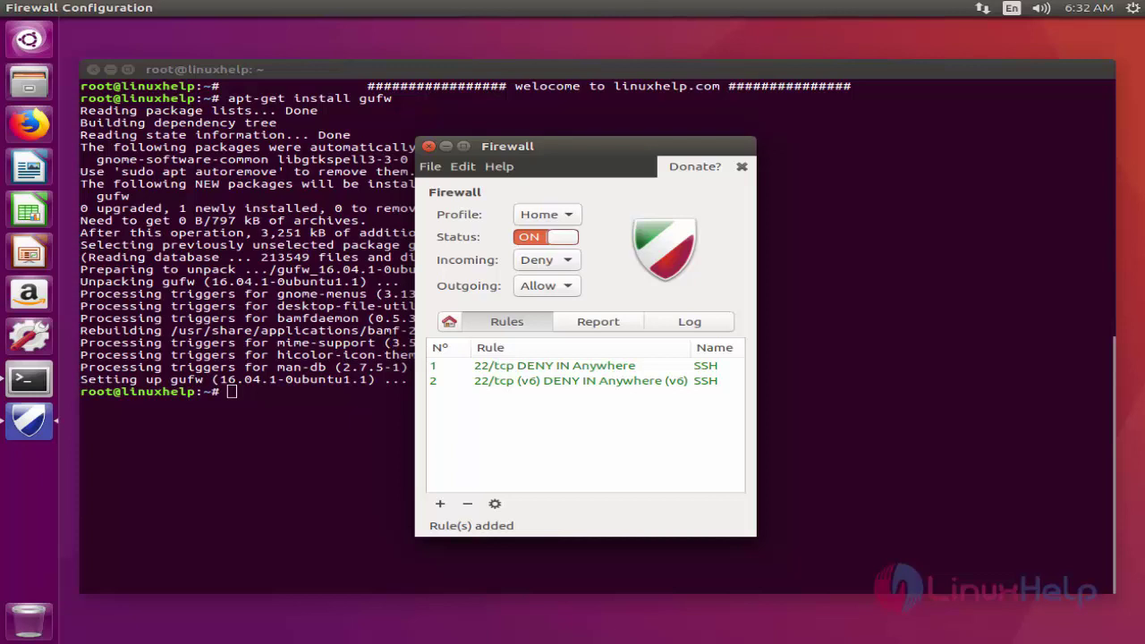
Check with ufw status that the two 22/tcp DENY rules are active, then run ufw enable
click(312, 391)
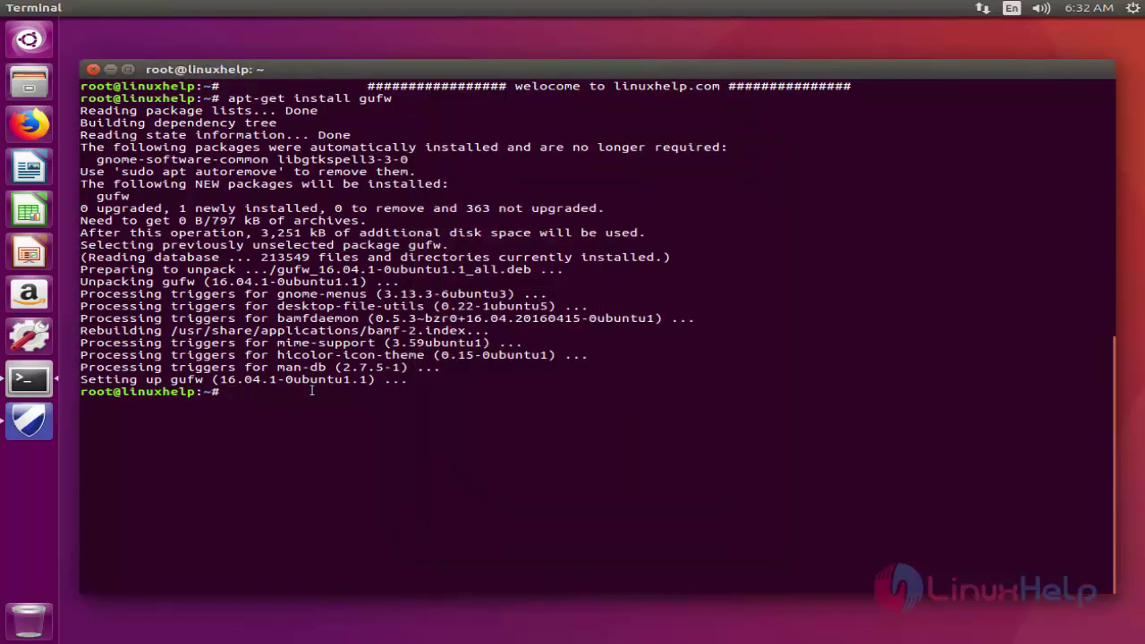
text(ufw status)
key(Return)
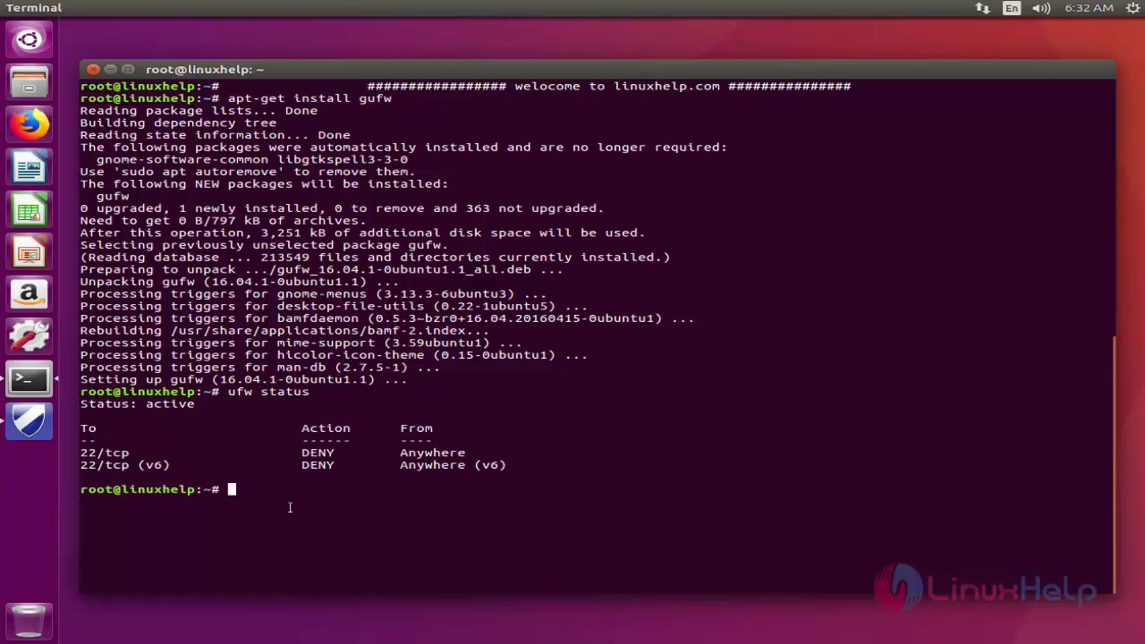
text(ufw enable)
key(Return)
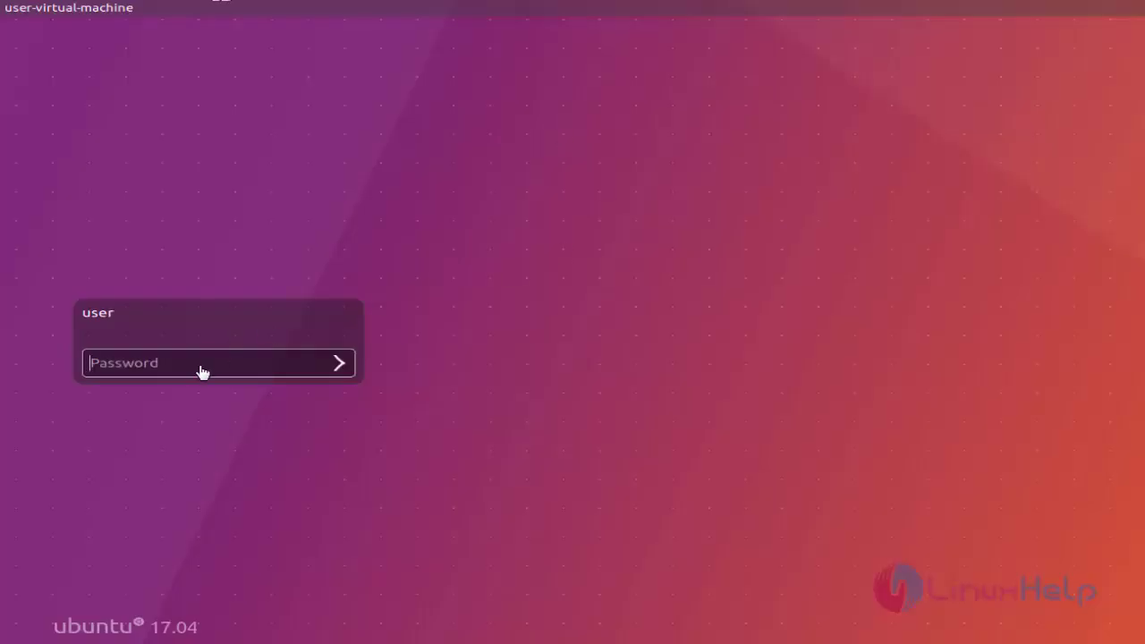
Log in on the client and run sudo ssh 192.168.7.233, getting connection refused on port 22
click(199, 371)
text(••)
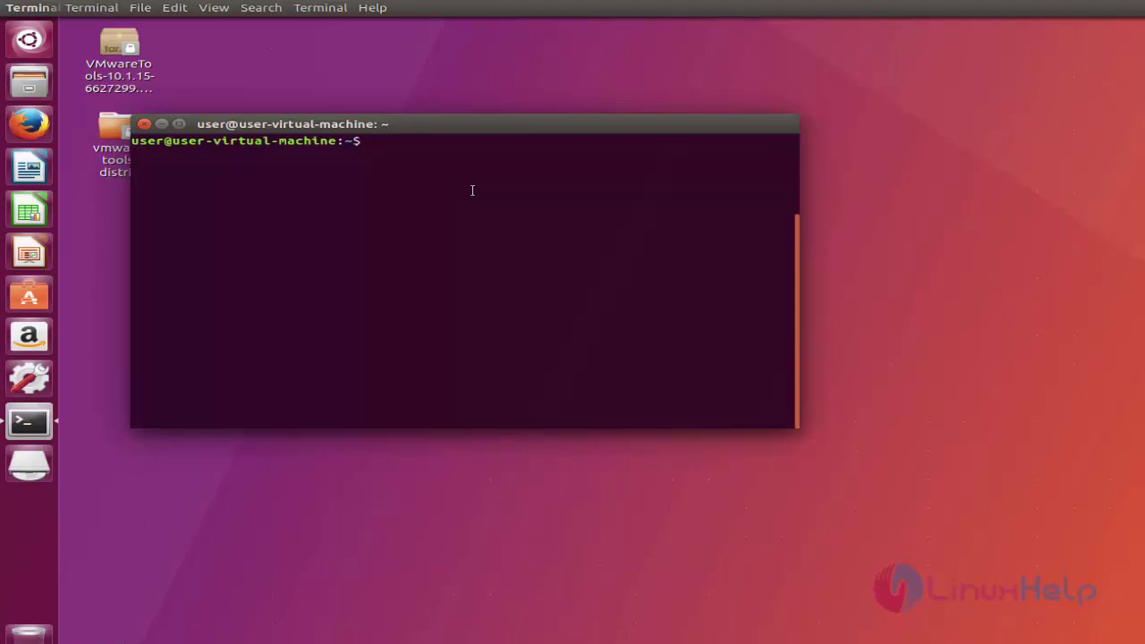
text(sudo ssh 192.168.7.233)
key(Return)
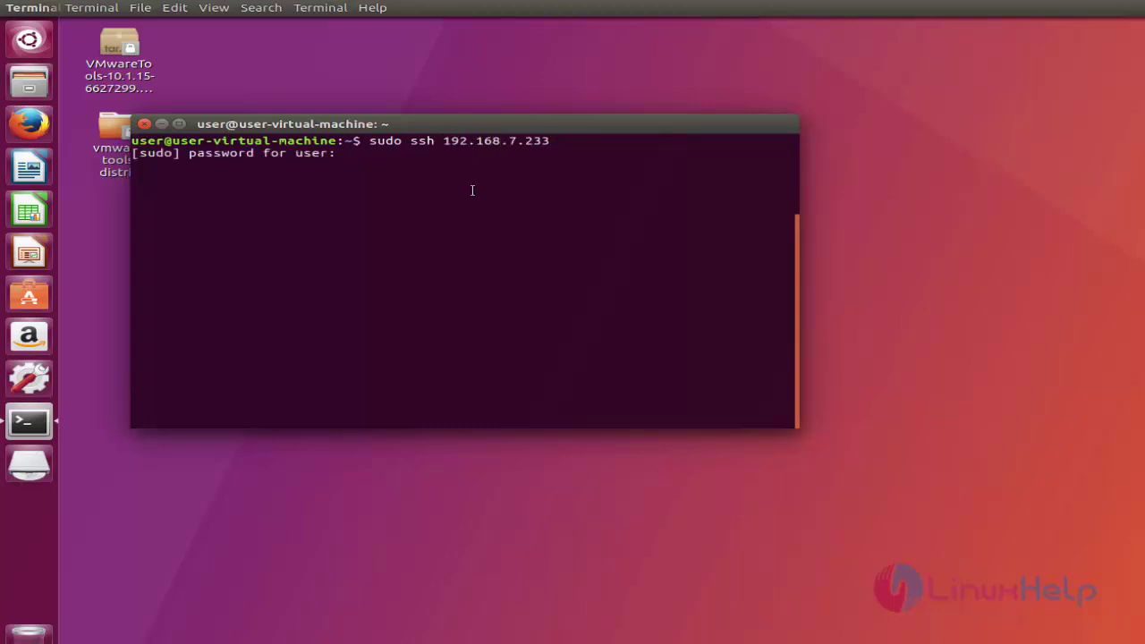
key(Return)
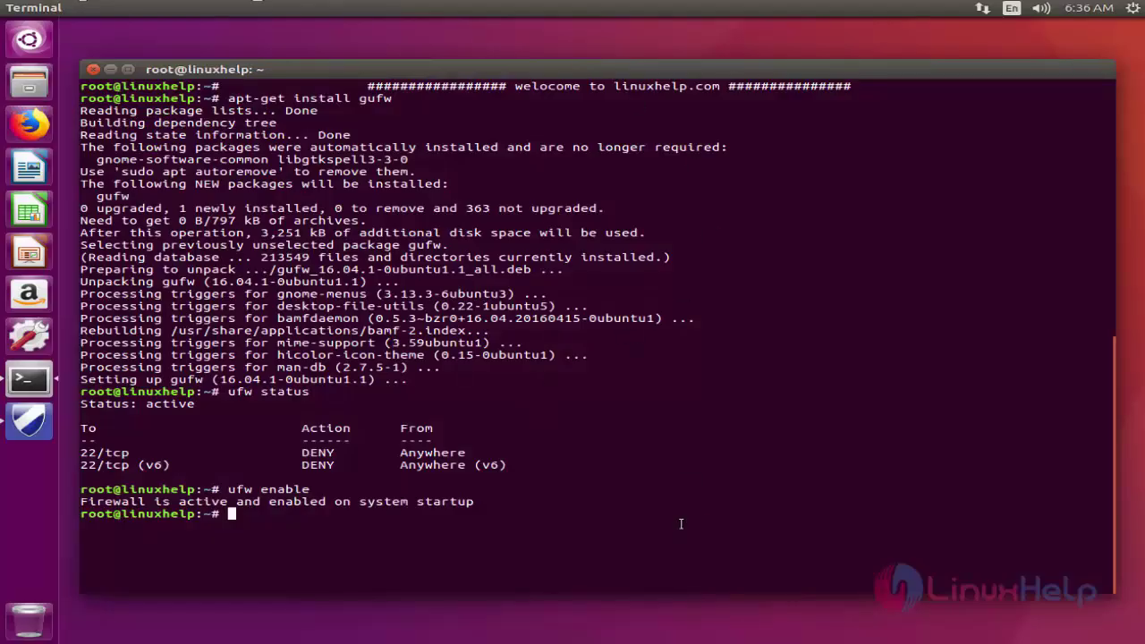
Run ufw reset and confirm with y to restore the default rules
key(Return)
key(Return)
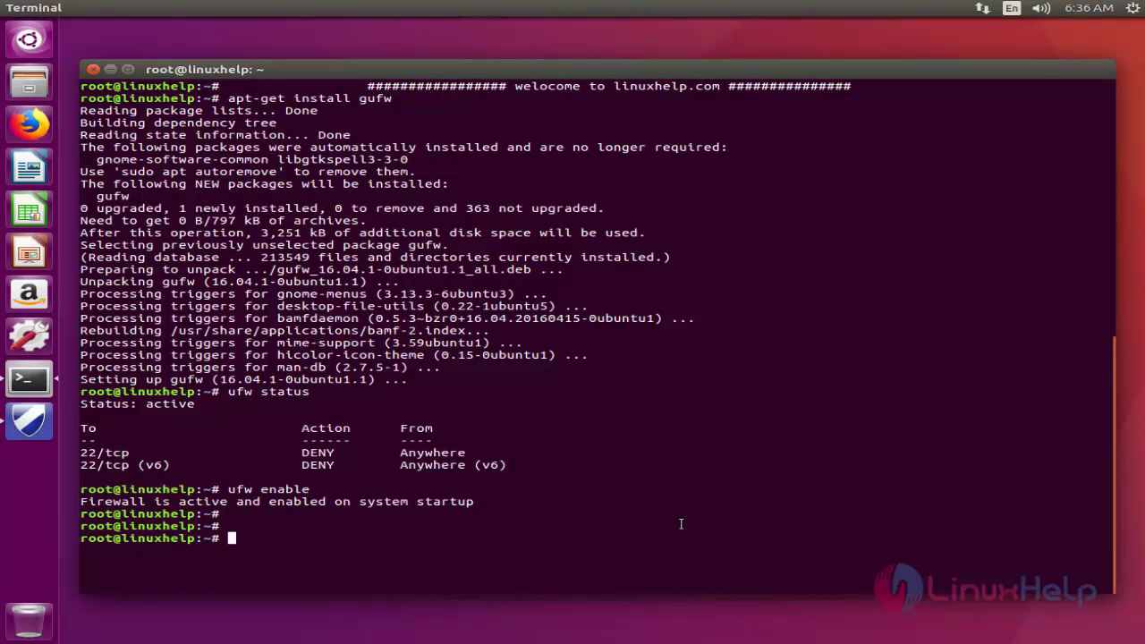
text(ufw reset)
key(Return)
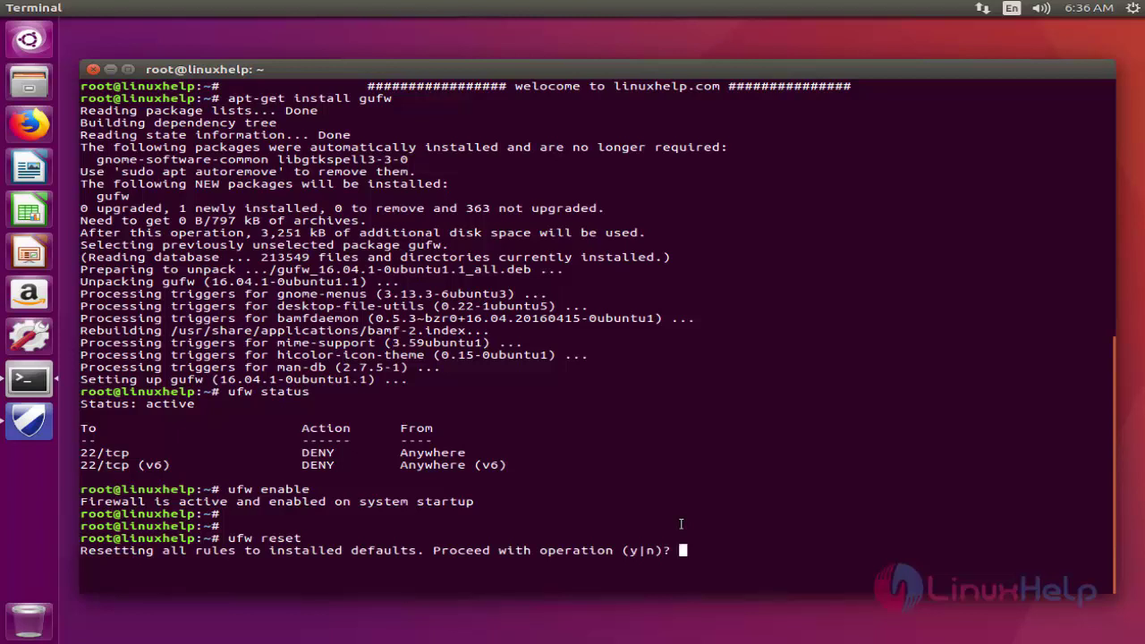
text(y)
key(Return)
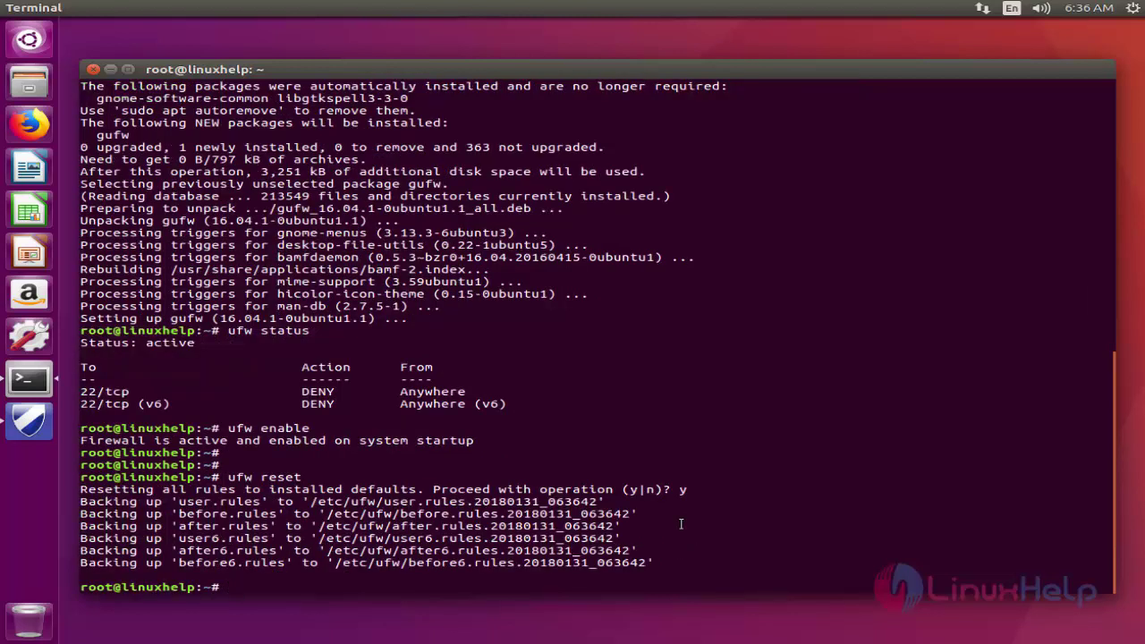
key(Return)
key(Return)
key(Return)
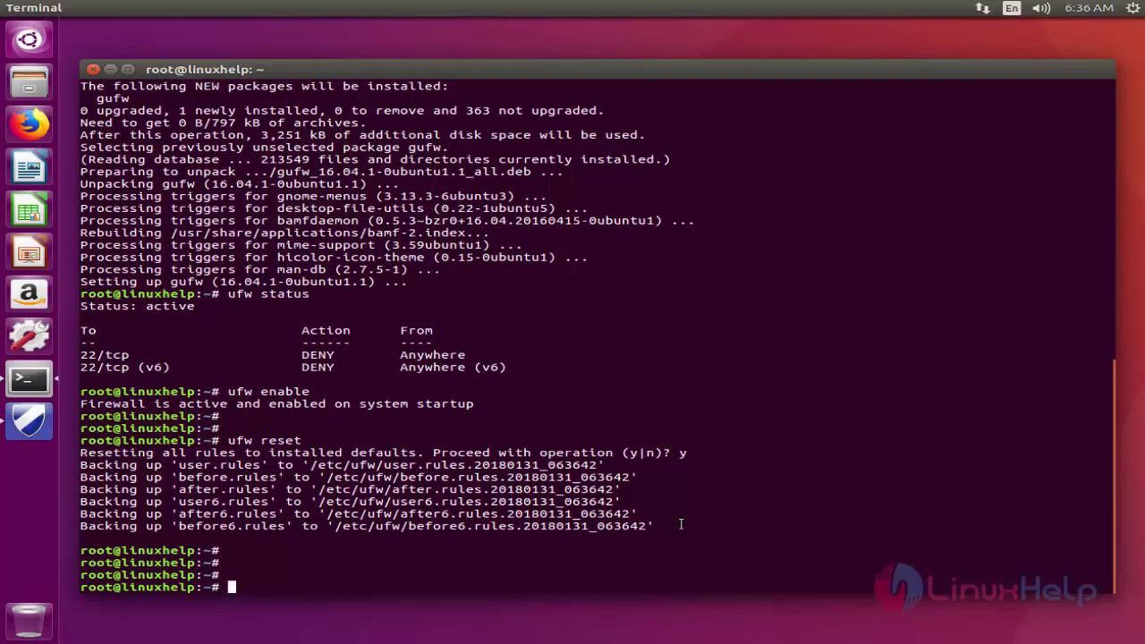
Run ufw disable in the root terminal
text(ufw disable)
key(Return)
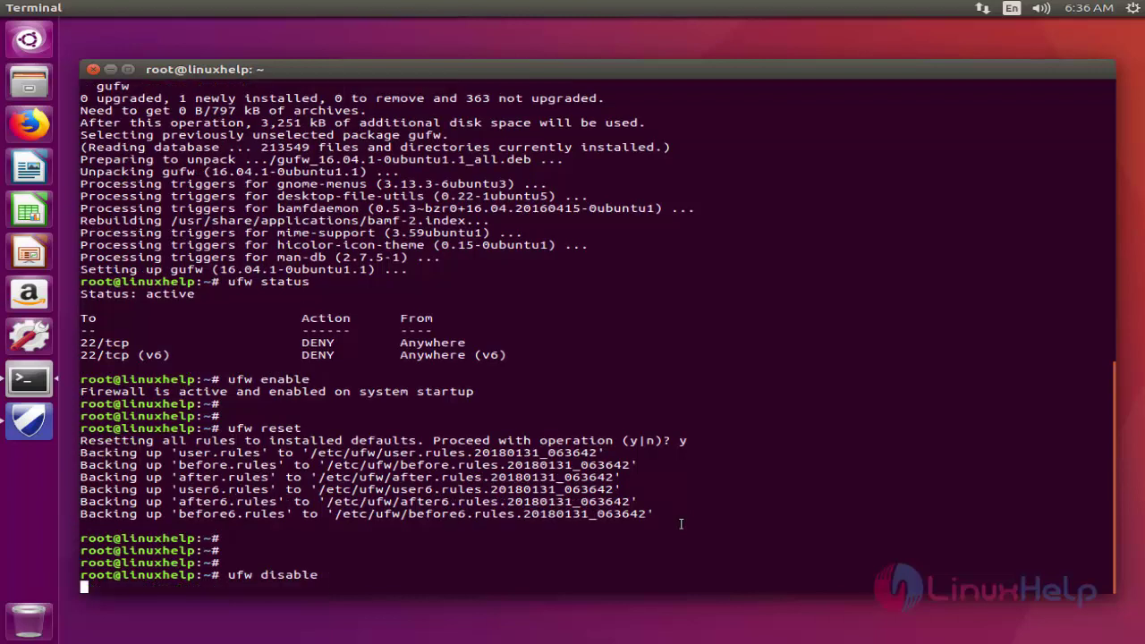
key(Return)
key(Return)
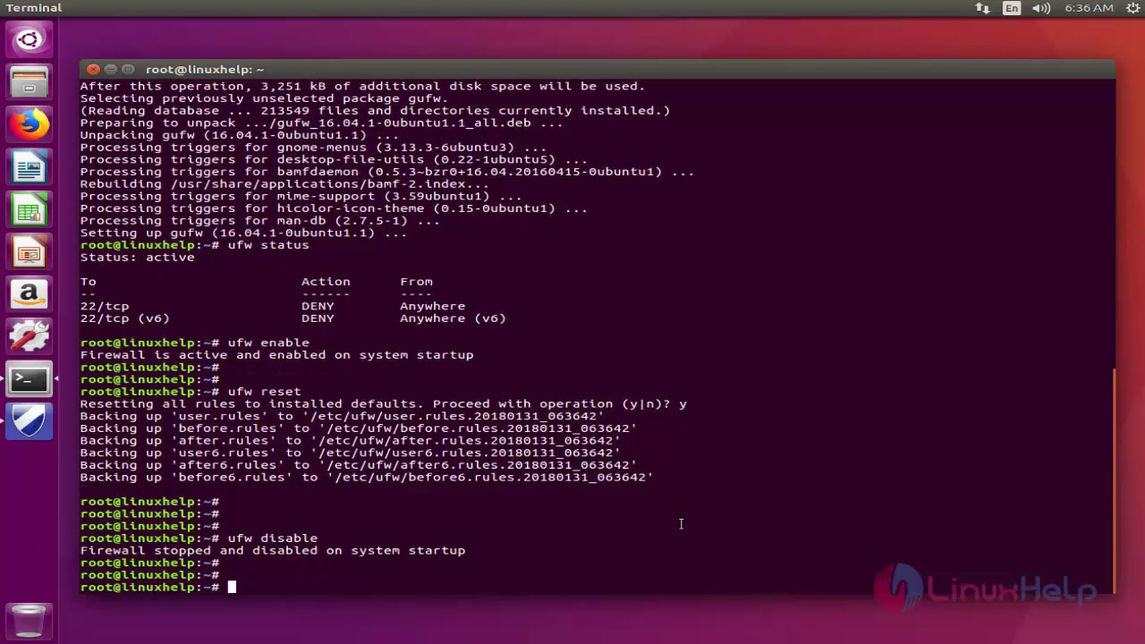